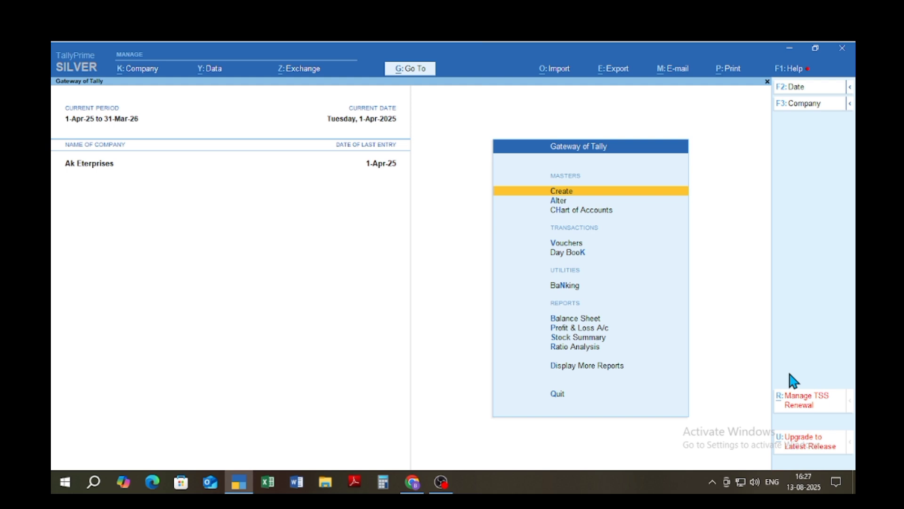
pyautogui.press('Escape')
pyautogui.press('Escape')
pyautogui.press('v')
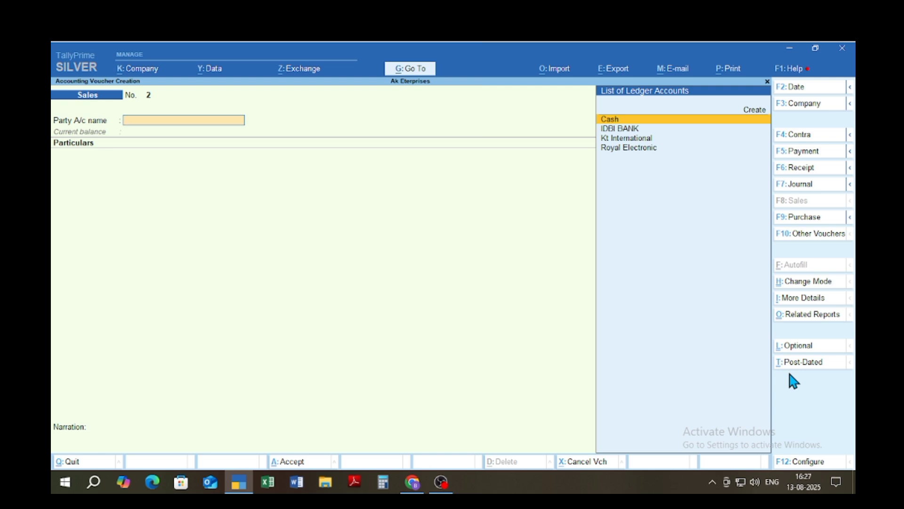
pyautogui.press('Escape')
pyautogui.press('Escape')
pyautogui.press('Escape')
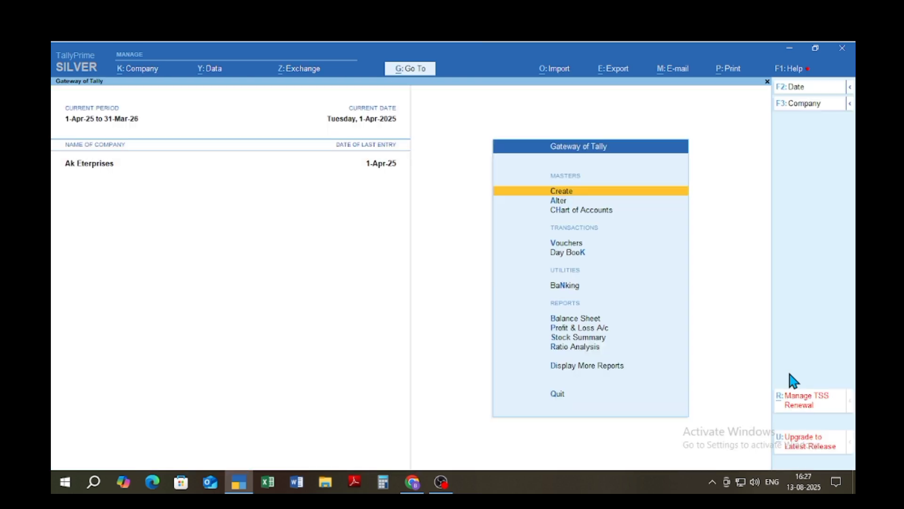
# Open voucher entry from the Gateway of Tally and switch the voucher type to Payment.
pyautogui.press('Down')
pyautogui.press('Down')
pyautogui.press('Down')
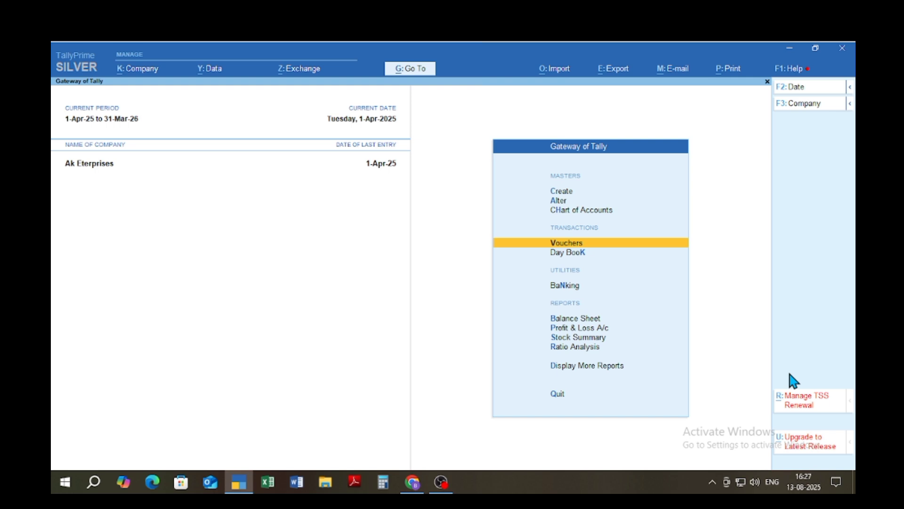
pyautogui.press('Return')
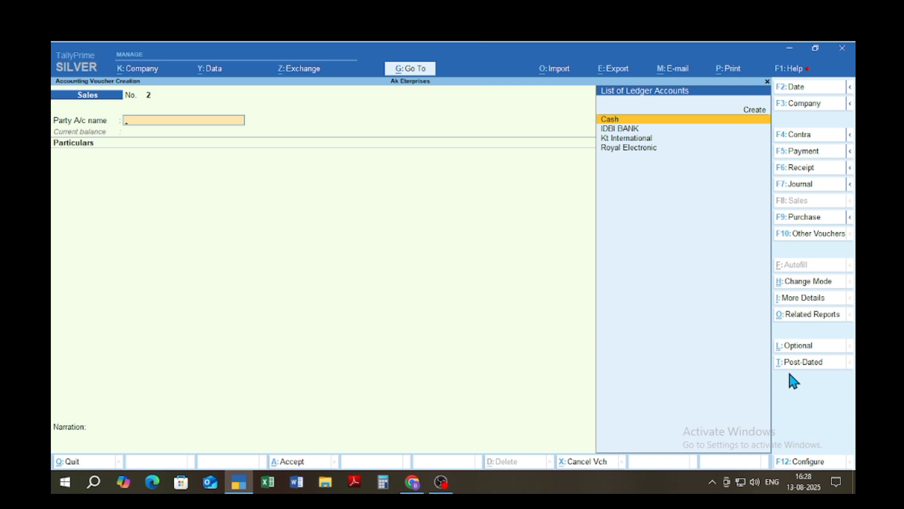
pyautogui.press('F5')
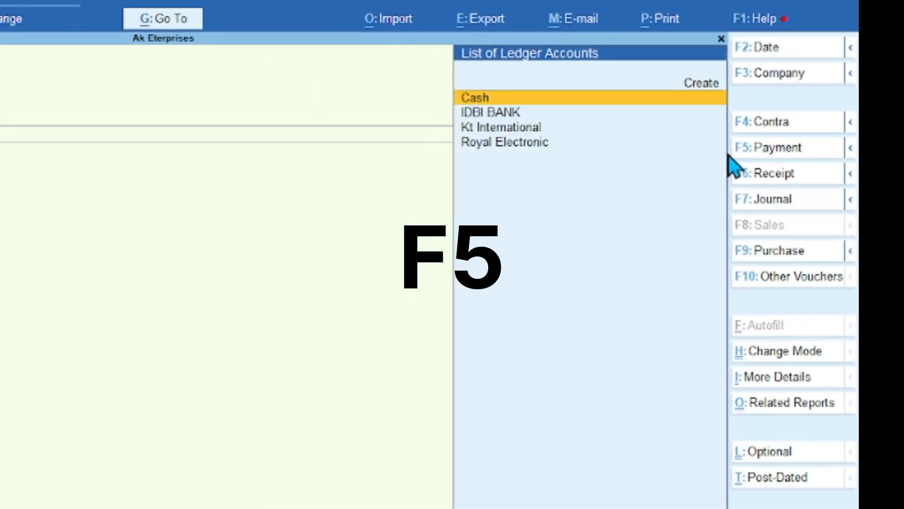
pyautogui.click(754, 148)
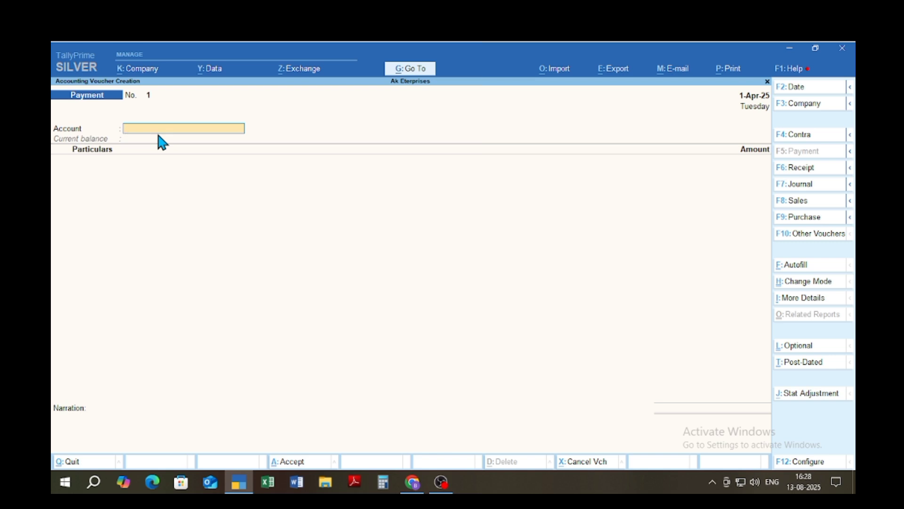
# Set IDBI BANK as the account the payment is made from.
pyautogui.press('space')
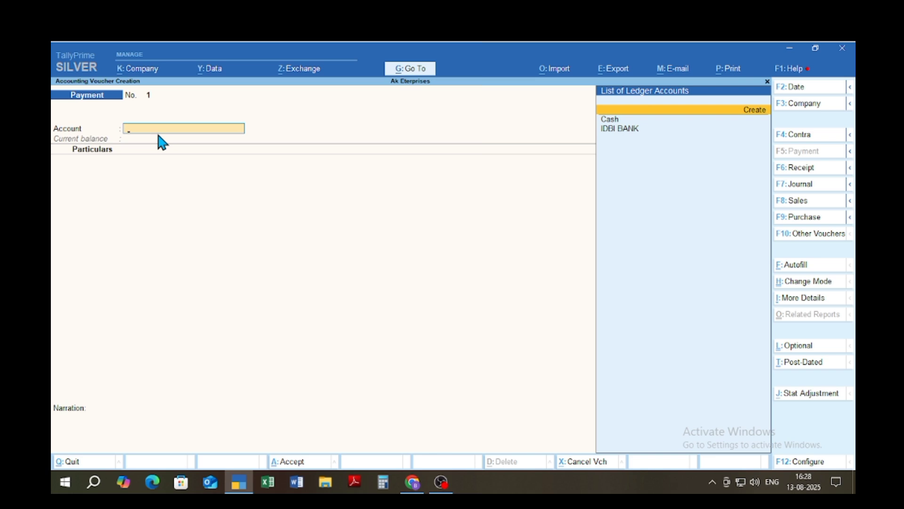
pyautogui.press('Down')
pyautogui.press('Down')
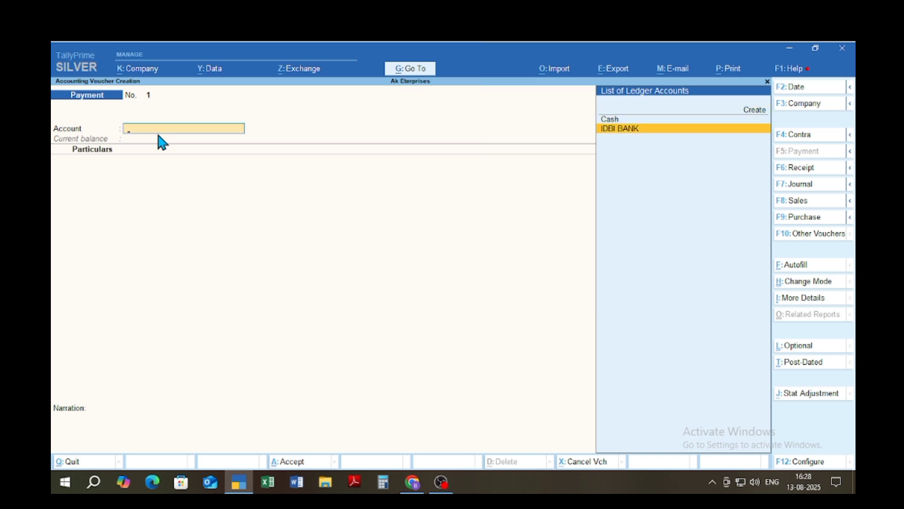
pyautogui.press('Return')
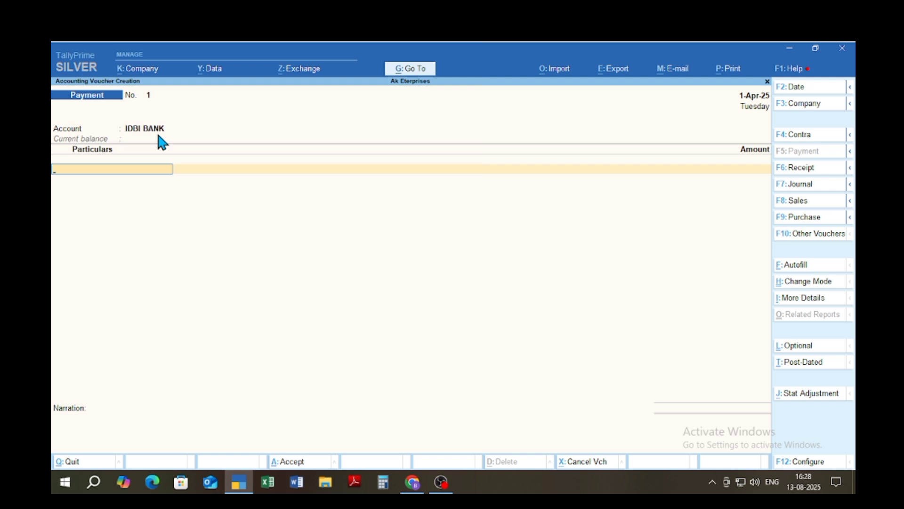
# Enter Kt International as the party under Particulars with an amount of 4,00,000.
pyautogui.press('Down')
pyautogui.press('Down')
pyautogui.press('Down')
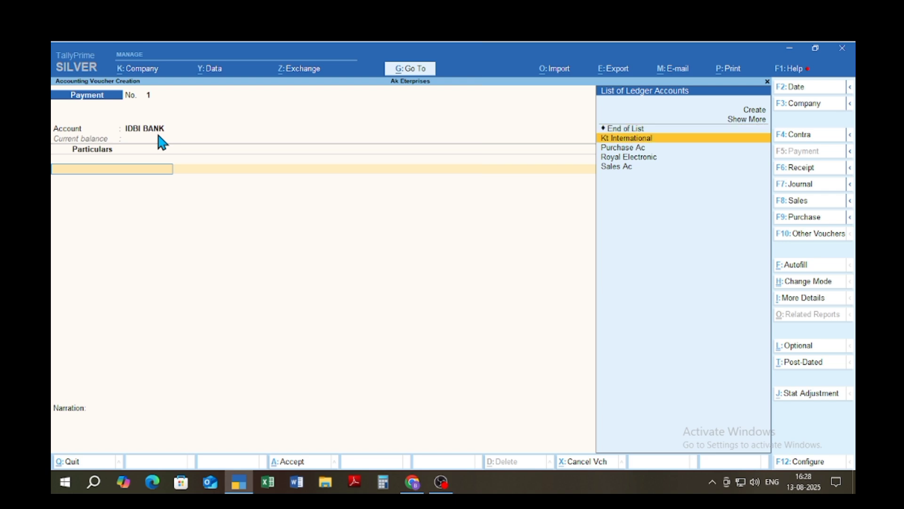
pyautogui.press('Return')
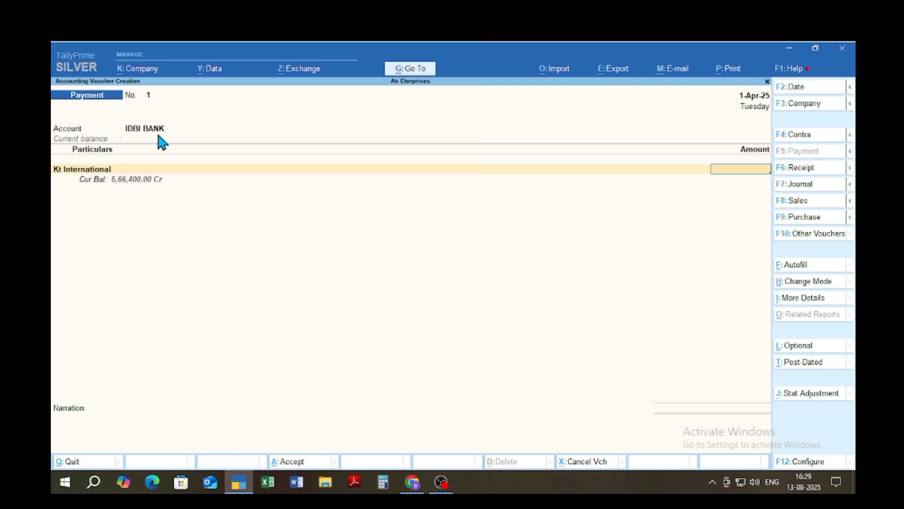
pyautogui.write('4,00,00')
pyautogui.write('0000')
pyautogui.press('Return')
pyautogui.press('Return')
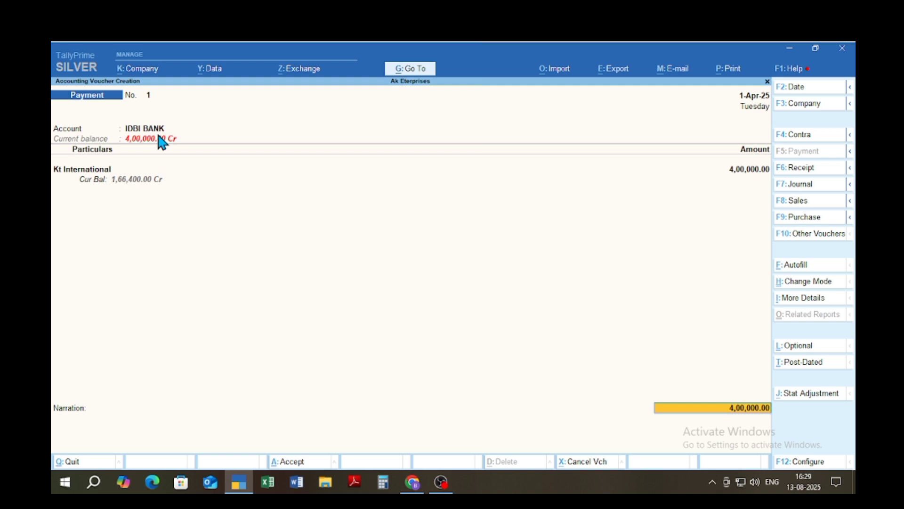
# Accept the default cheque bank allocation for IDBI BANK, save the 4,00,000 payment voucher and leave voucher entry.
pyautogui.press('Return')
pyautogui.press('Return')
pyautogui.press('Return')
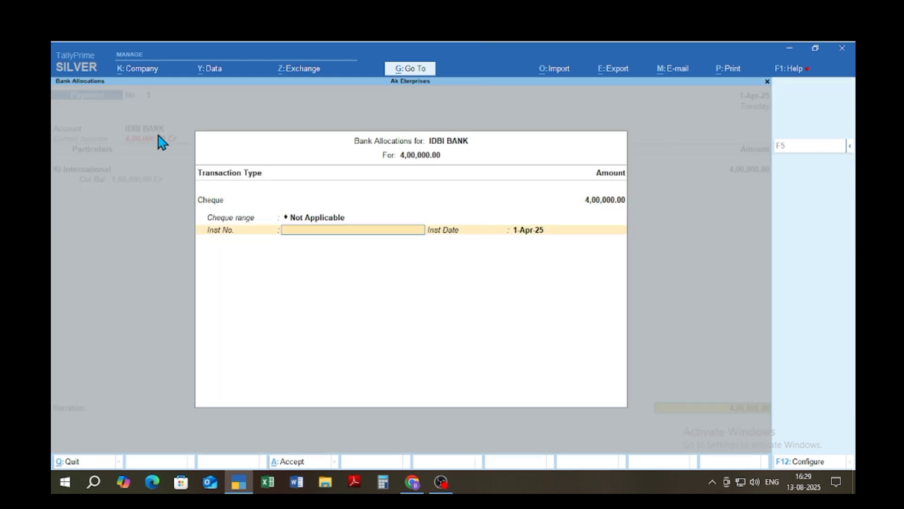
pyautogui.press('Return')
pyautogui.press('Return')
pyautogui.press('Return')
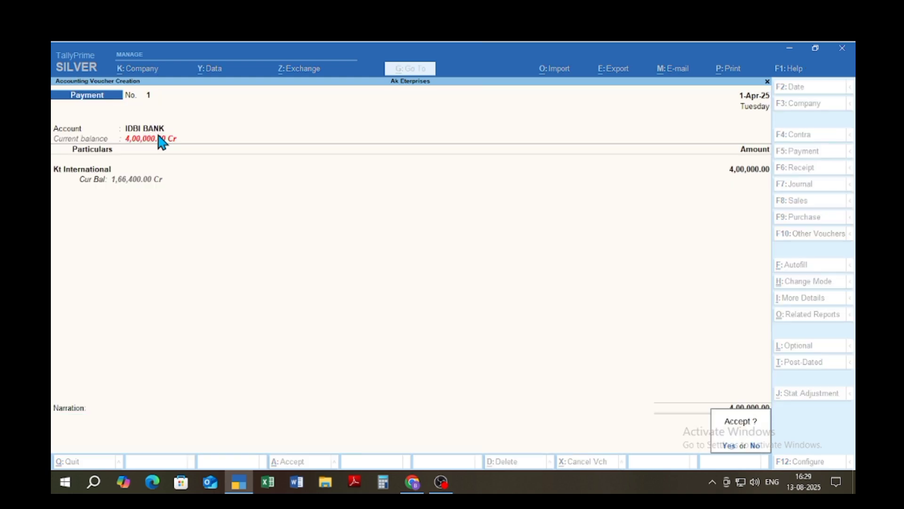
pyautogui.press('Return')
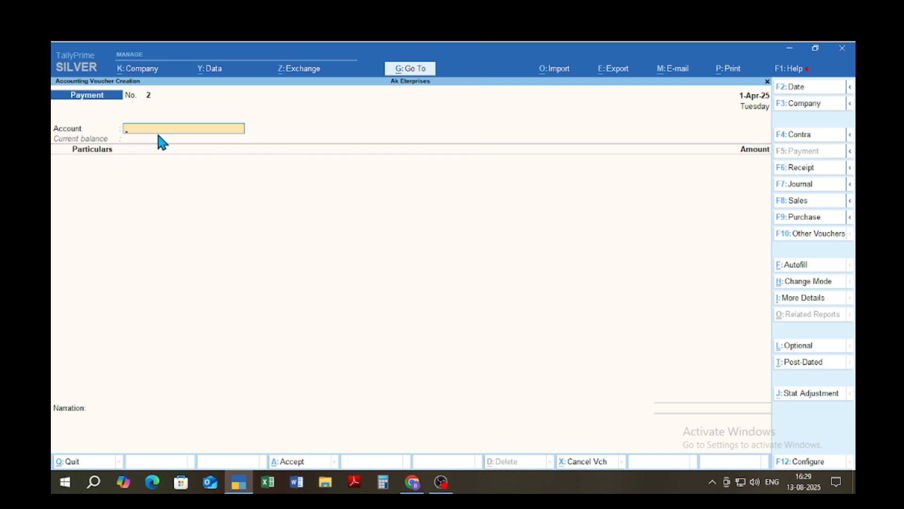
pyautogui.press('Escape')
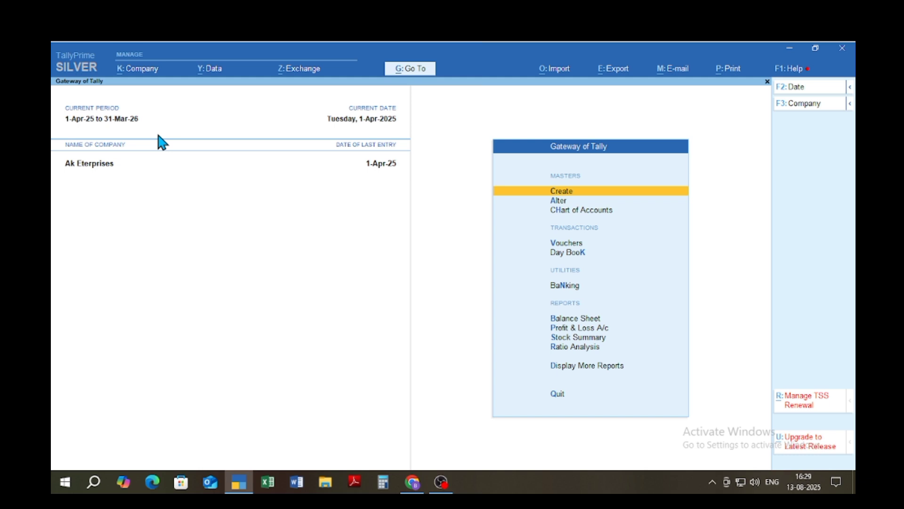
# Open the ledger selection for the Ledger report within Account Books.
pyautogui.press('Down')
pyautogui.press('Down')
pyautogui.press('Down')
pyautogui.press('Down')
pyautogui.press('Down')
pyautogui.press('Down')
pyautogui.press('Down')
pyautogui.press('Down')
pyautogui.press('Down')
pyautogui.press('Down')
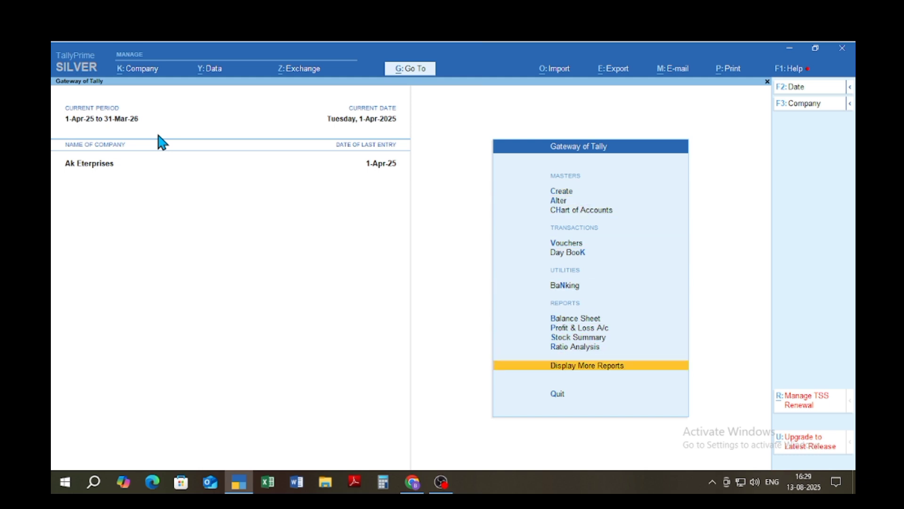
pyautogui.press('Return')
pyautogui.press('Down')
pyautogui.press('Down')
pyautogui.press('Down')
pyautogui.press('Down')
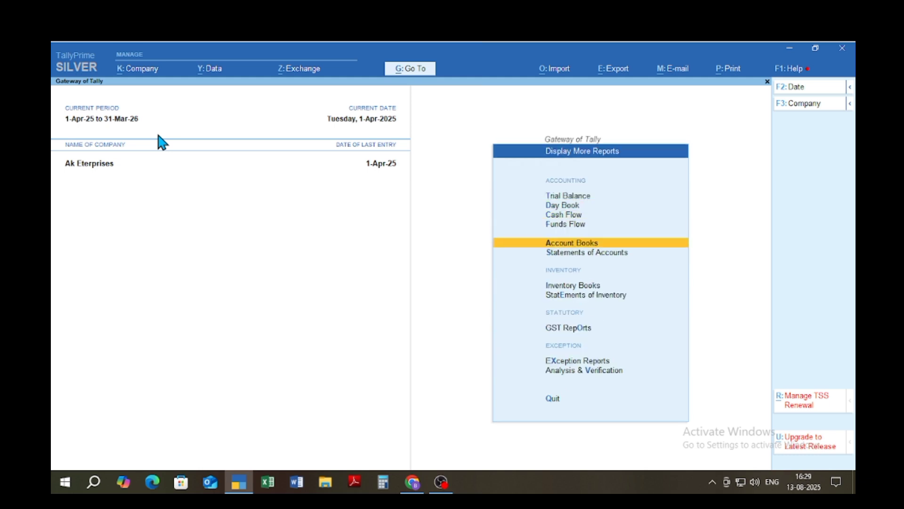
pyautogui.press('Return')
pyautogui.press('Down')
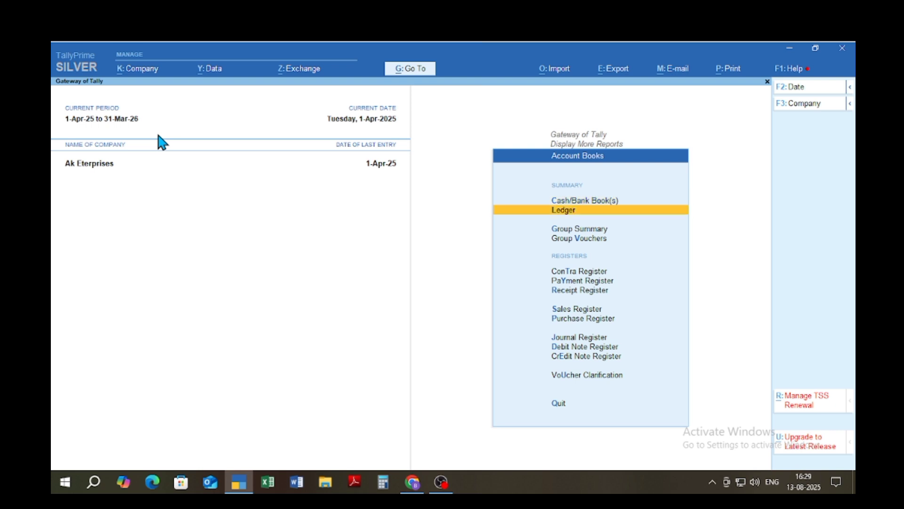
pyautogui.press('Return')
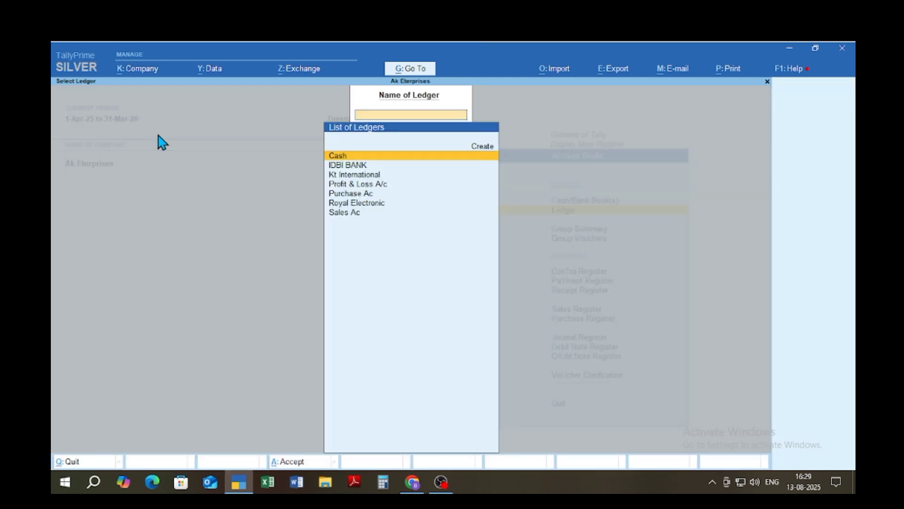
# View the Kt International ledger, check its purchase and payment entries and closing balance, and return to the Gateway of Tally.
pyautogui.press('Down')
pyautogui.press('Down')
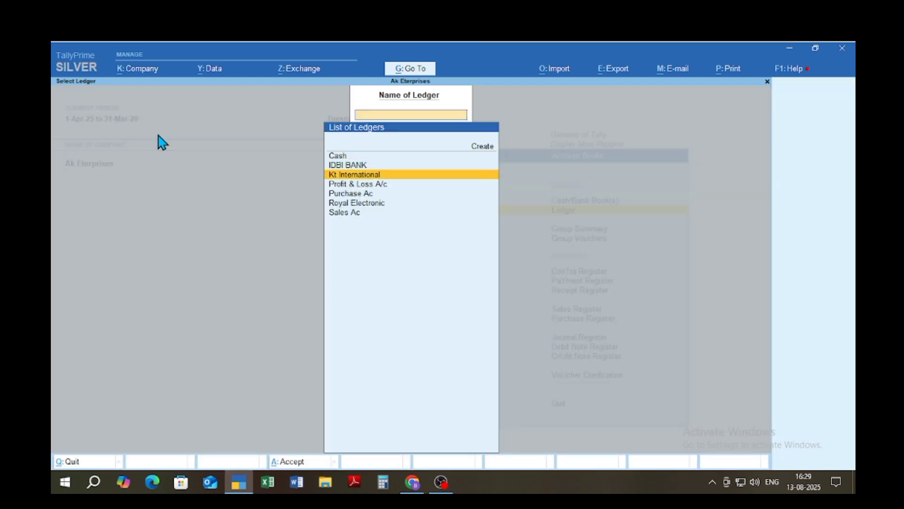
pyautogui.press('Return')
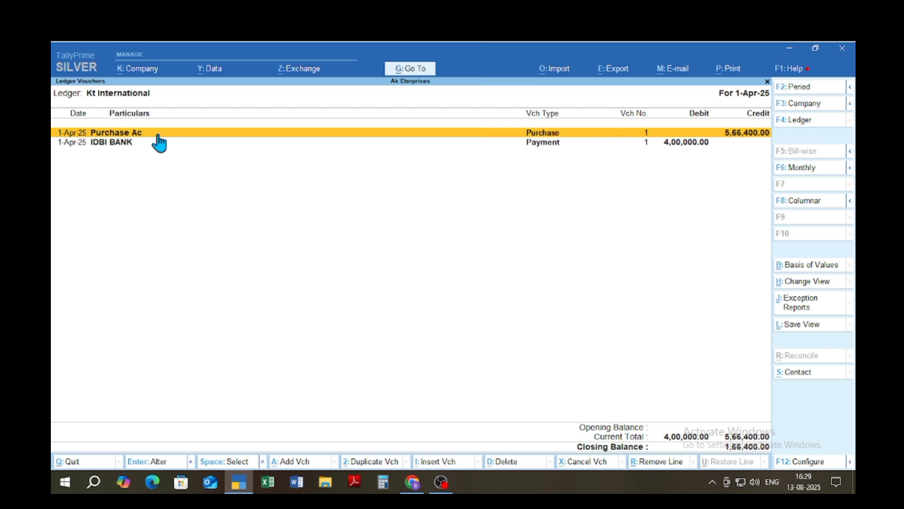
pyautogui.click(158, 133)
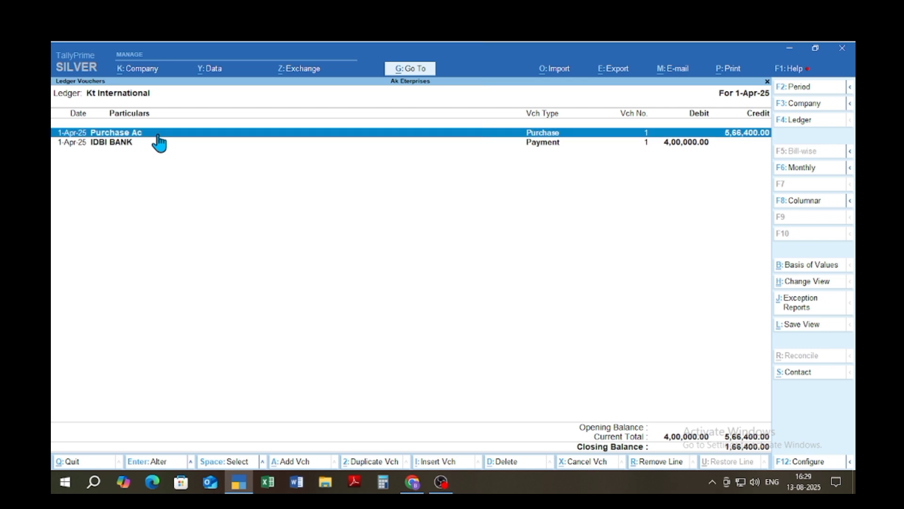
pyautogui.click(159, 141)
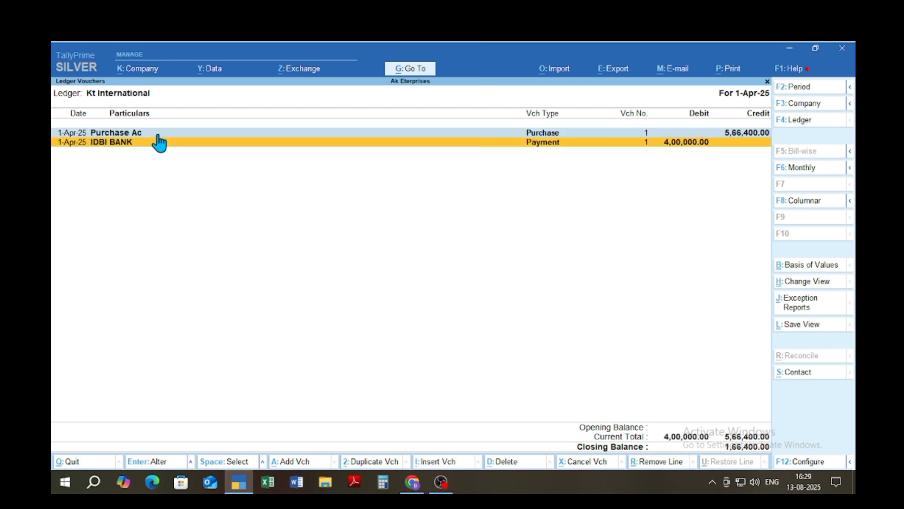
pyautogui.click(159, 142)
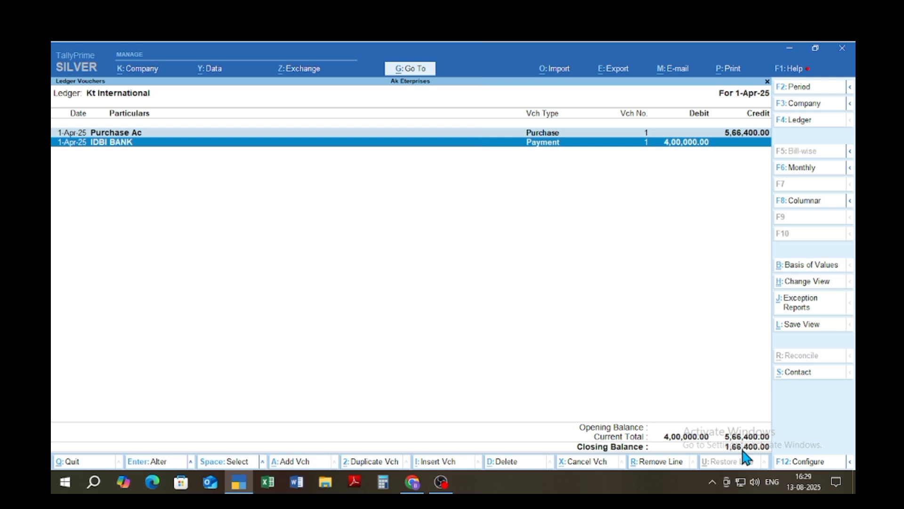
pyautogui.press('Escape')
pyautogui.press('Escape')
pyautogui.press('Escape')
pyautogui.press('Escape')
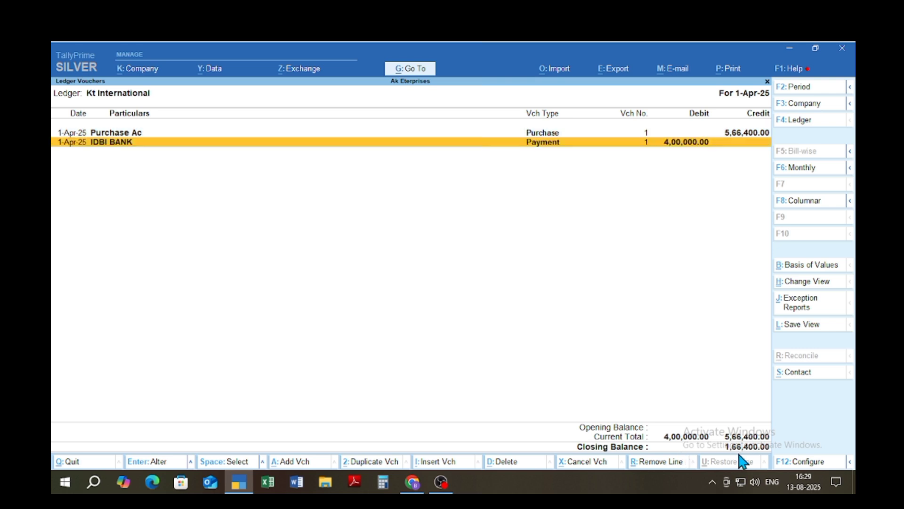
# Enter a second payment voucher from IDBI BANK to Kt International for 1,66,400.
pyautogui.press('v')
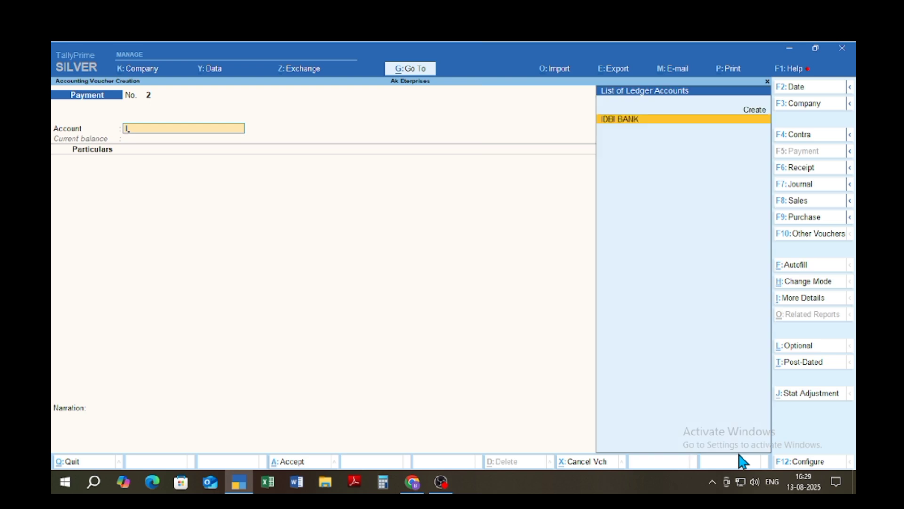
pyautogui.press('Return')
pyautogui.write('KT')
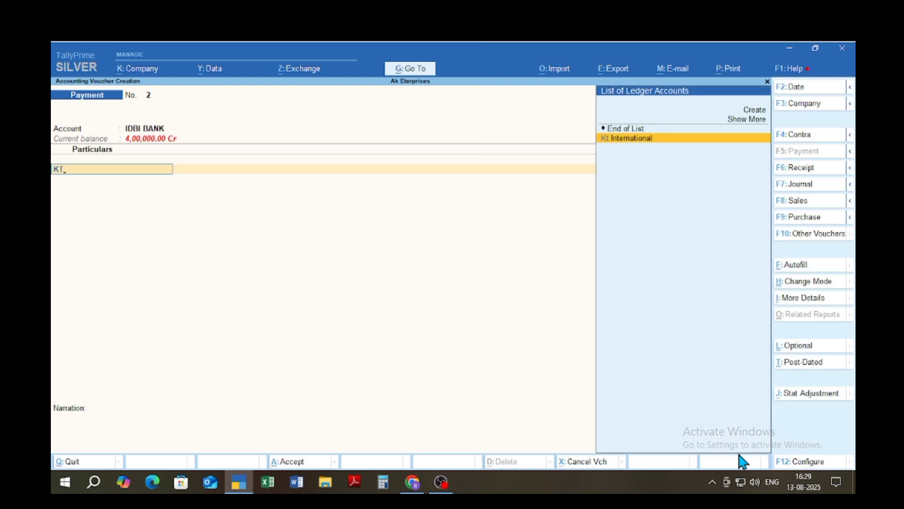
pyautogui.press('Return')
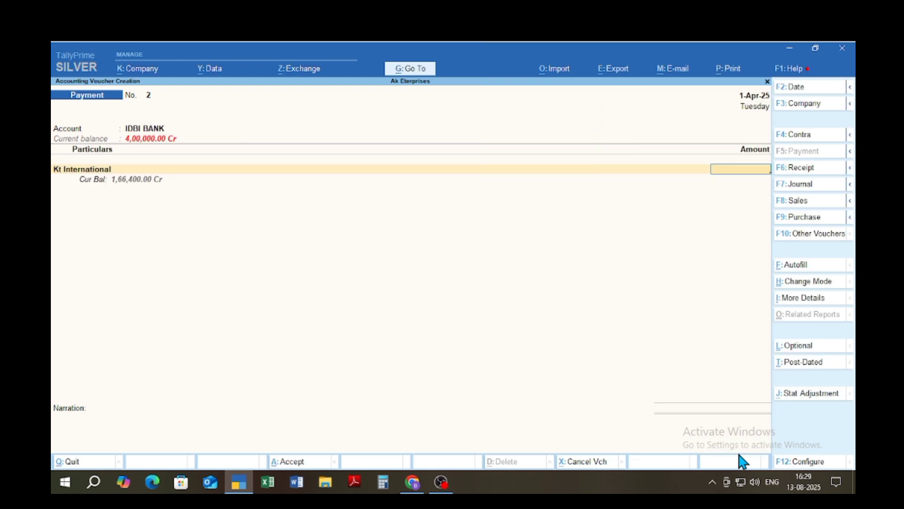
pyautogui.write('1,')
pyautogui.write('66,400')
pyautogui.press('Return')
pyautogui.press('Return')
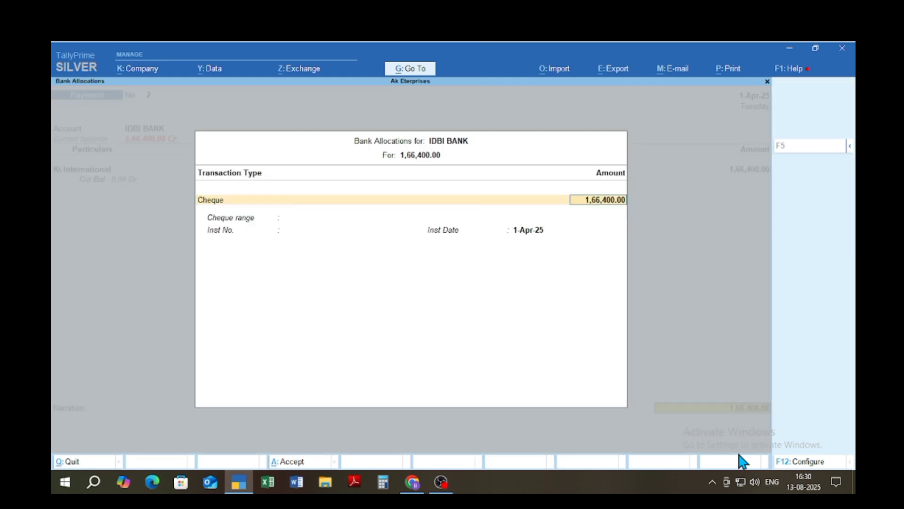
# Accept the default cheque allocation for the 1,66,400 payment, save the voucher and exit to the Gateway of Tally.
pyautogui.press('Return')
pyautogui.press('Return')
pyautogui.press('Return')
pyautogui.press('Return')
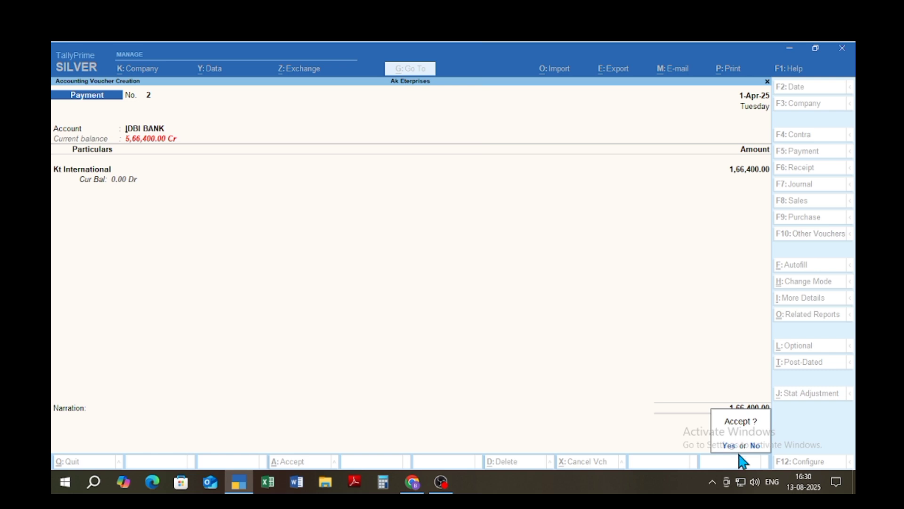
pyautogui.press('Return')
pyautogui.press('Escape')
pyautogui.press('y')
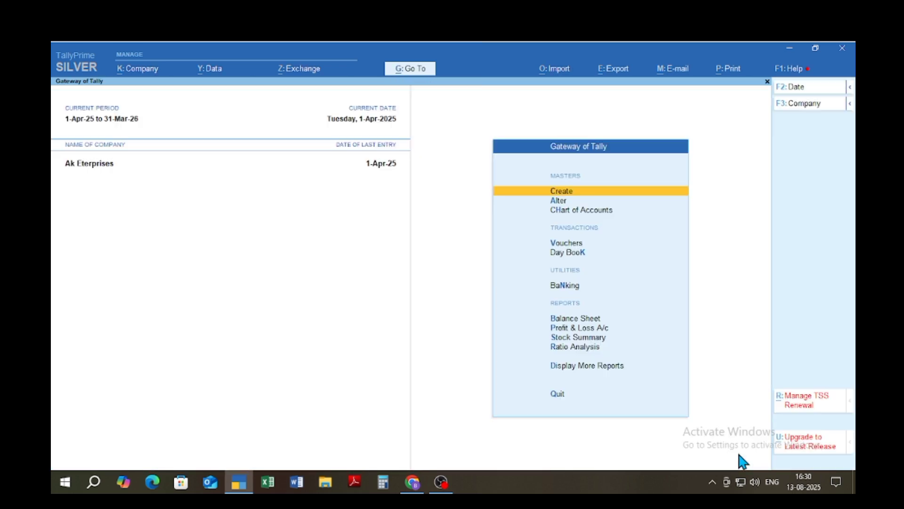
# Review the Kt International ledger report to check both bank payments against the purchase, and return to the Gateway of Tally.
pyautogui.press('d')
pyautogui.press('a')
pyautogui.press('l')
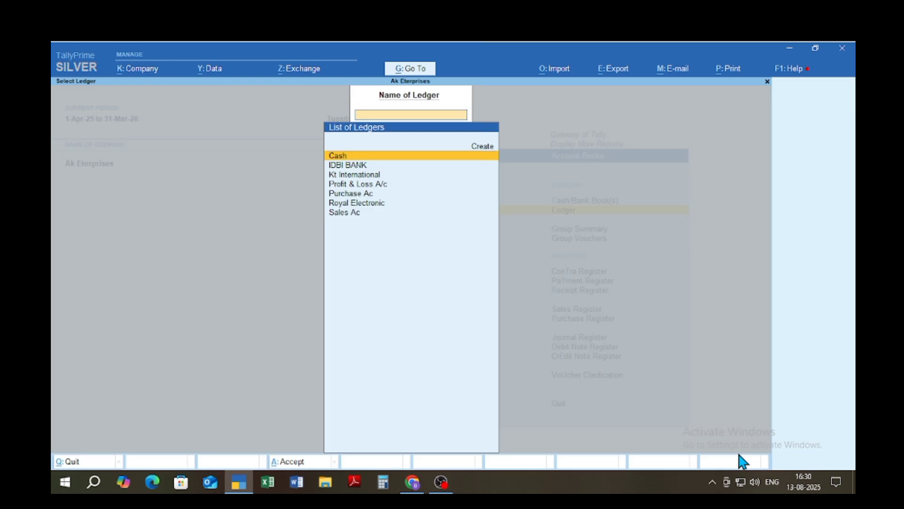
pyautogui.press('Down')
pyautogui.press('Down')
pyautogui.press('Return')
pyautogui.press('Down')
pyautogui.press('Down')
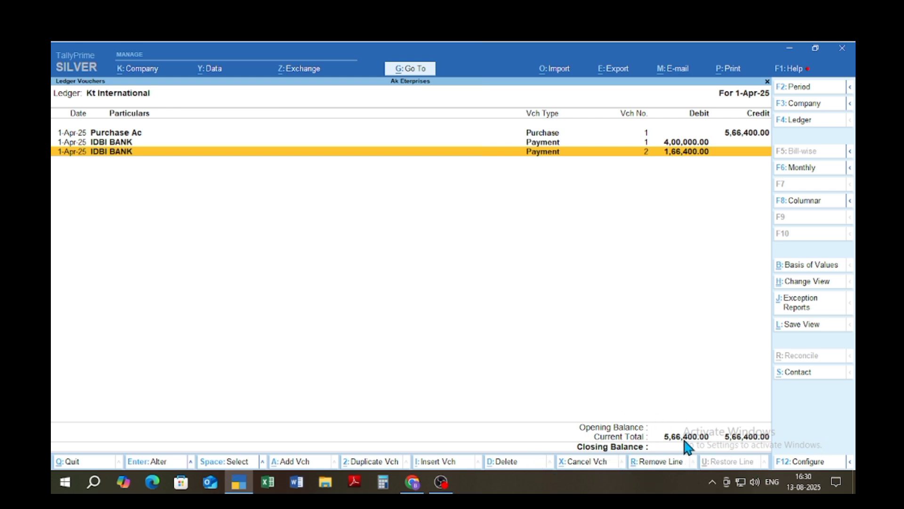
pyautogui.press('Escape')
pyautogui.press('Escape')
pyautogui.press('Escape')
pyautogui.press('Escape')
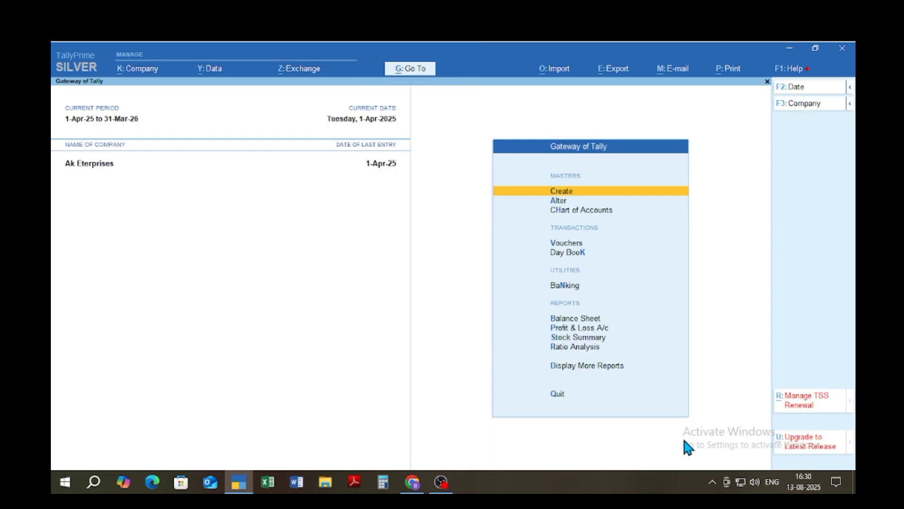
# Start a receipt voucher with IDBI BANK as the receiving account.
pyautogui.press('v')
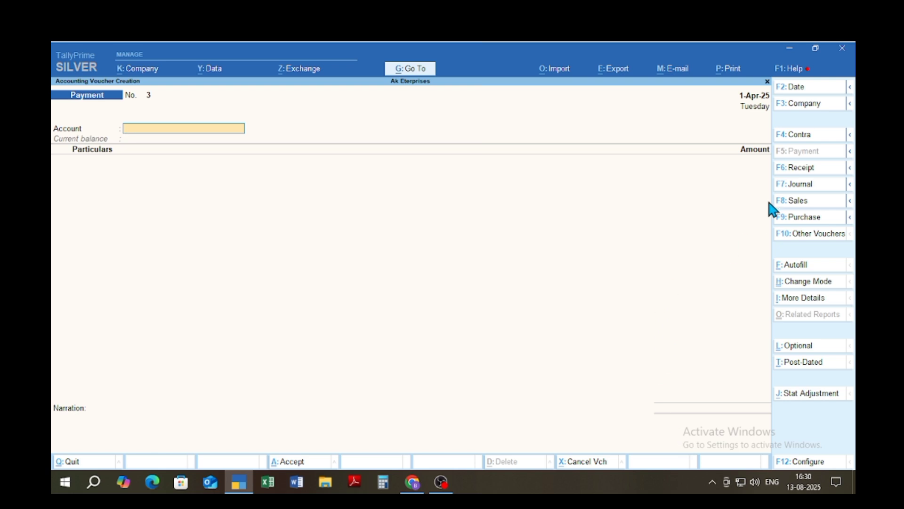
pyautogui.click(802, 170)
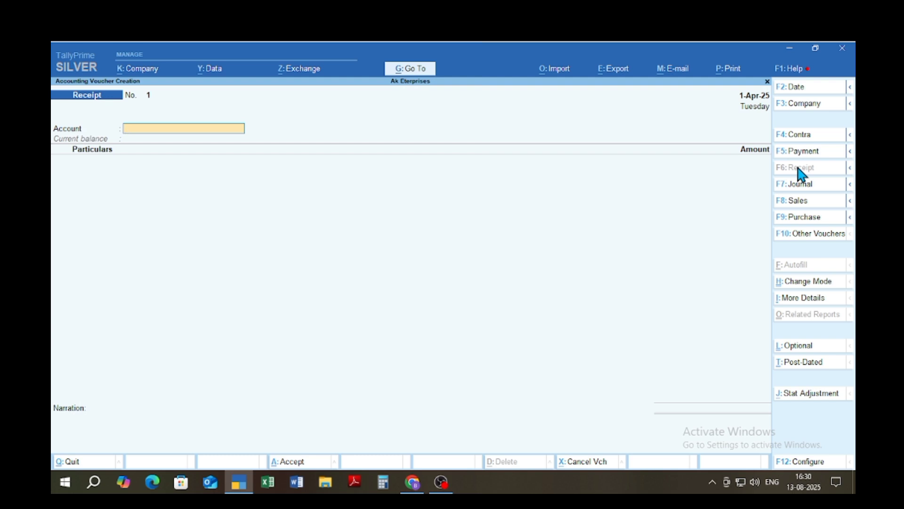
pyautogui.press('space')
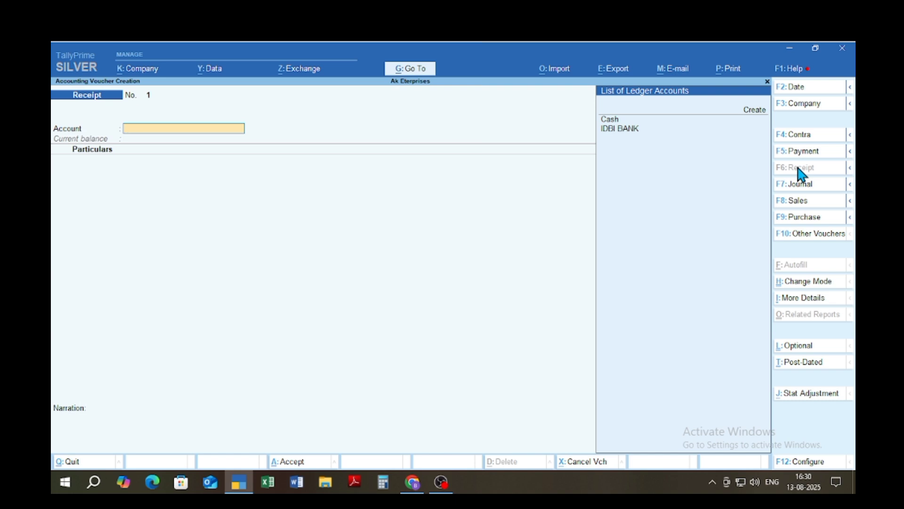
pyautogui.press('Down')
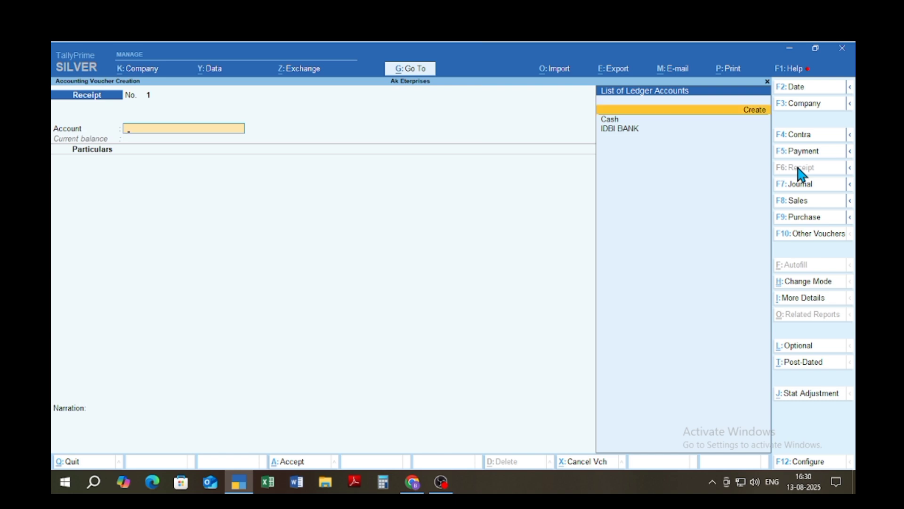
pyautogui.press('Down')
pyautogui.press('Down')
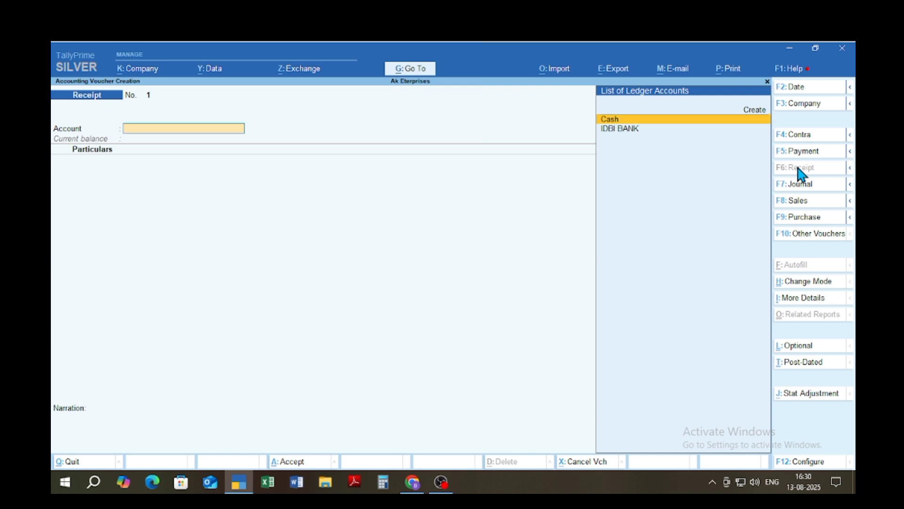
pyautogui.press('Return')
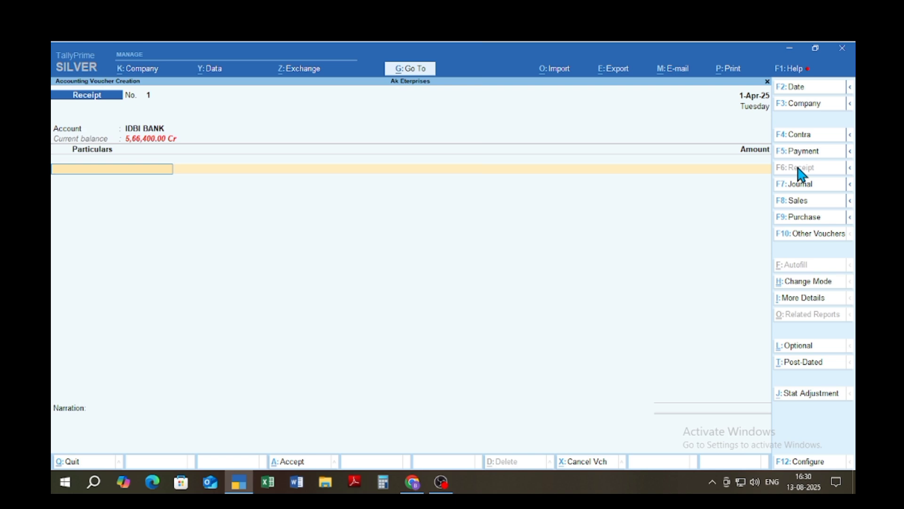
# Enter Royal Electronic as the paying party with an amount of 2,00,000.
pyautogui.press('Down')
pyautogui.press('Down')
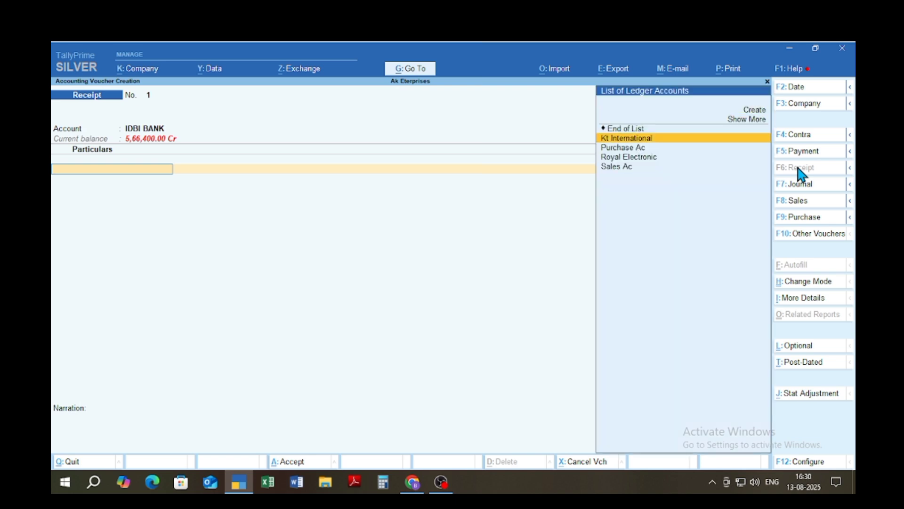
pyautogui.press('Down')
pyautogui.press('Down')
pyautogui.press('Down')
pyautogui.press('Up')
pyautogui.press('Return')
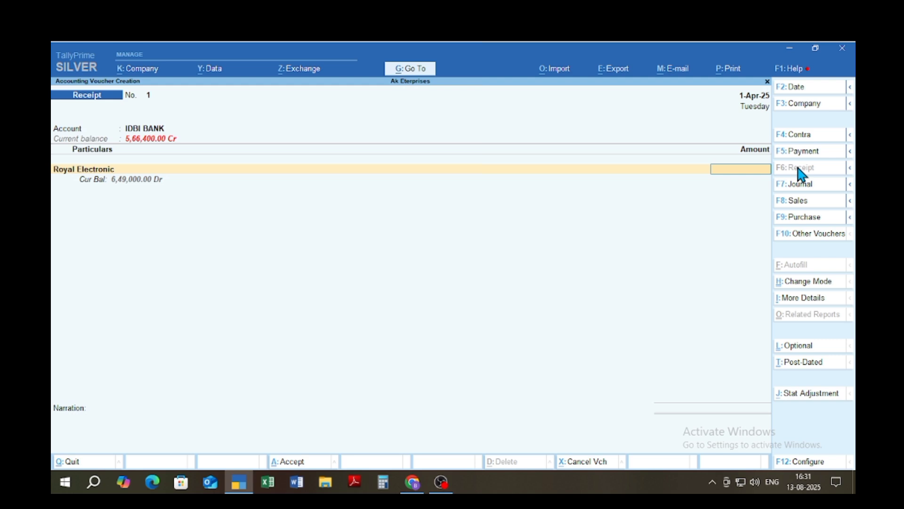
pyautogui.write('2,00,000')
pyautogui.press('Return')
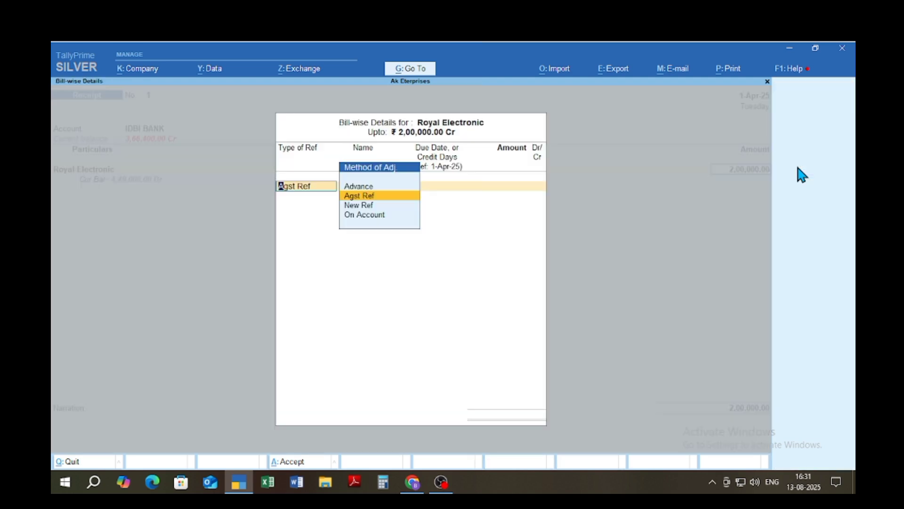
# Allocate the 2,00,000 receipt as Agst Ref to Royal Electronic's pending bill 1.
pyautogui.press('Return')
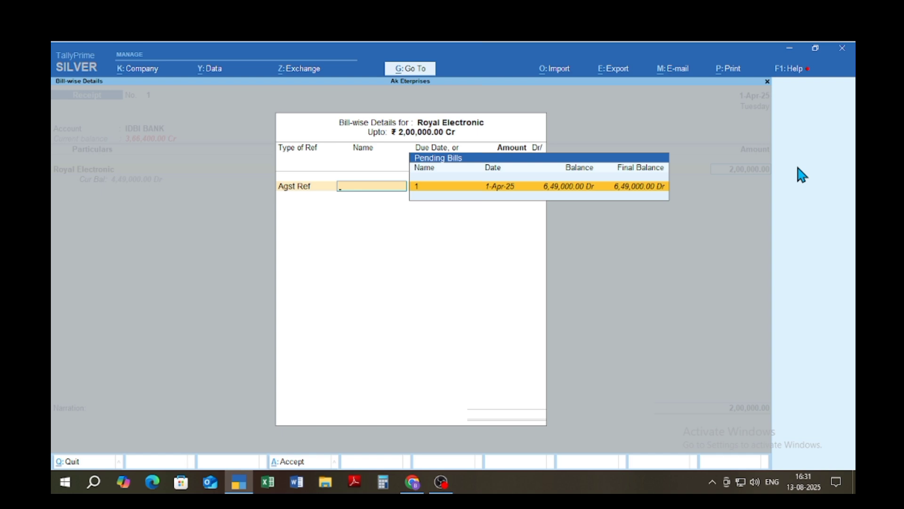
pyautogui.press('Return')
pyautogui.press('Return')
pyautogui.press('Return')
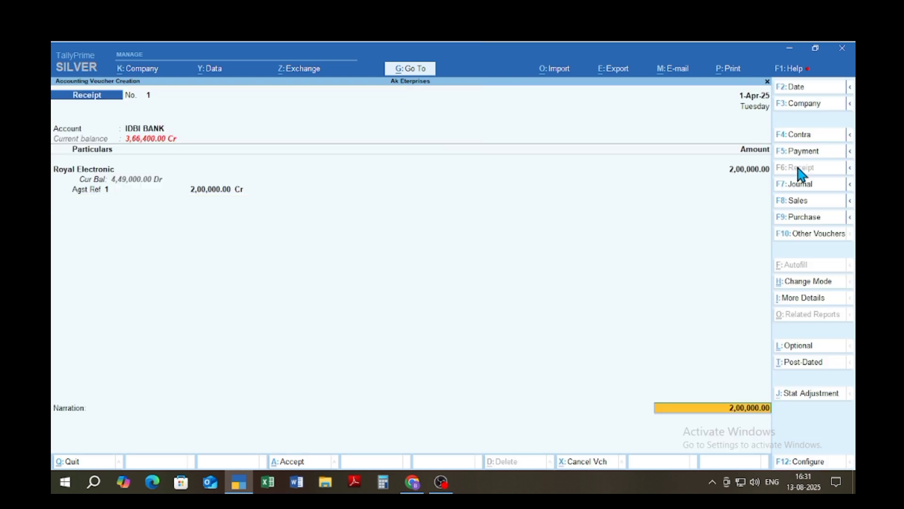
# Accept the default Cheque/DD bank allocation, save the 2,00,000 receipt voucher and exit to the Gateway of Tally.
pyautogui.press('Return')
pyautogui.press('Return')
pyautogui.press('Return')
pyautogui.press('Return')
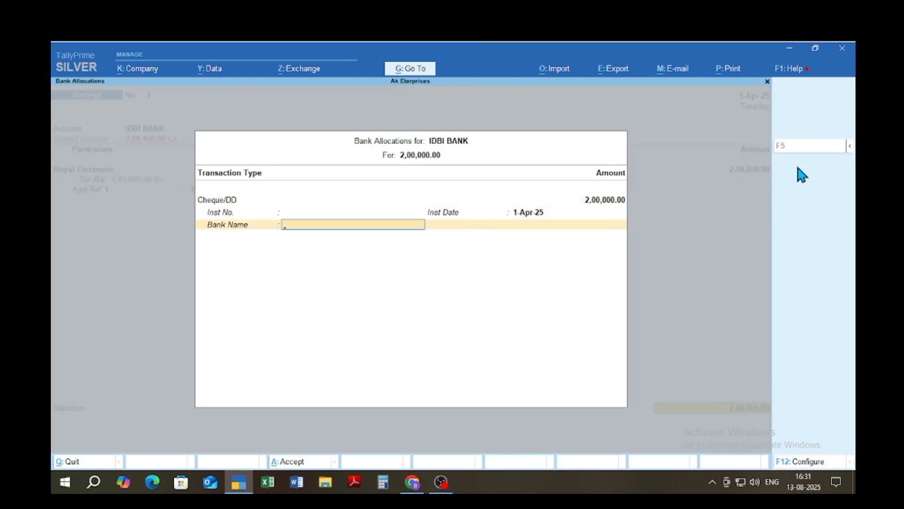
pyautogui.press('Return')
pyautogui.press('Return')
pyautogui.press('Return')
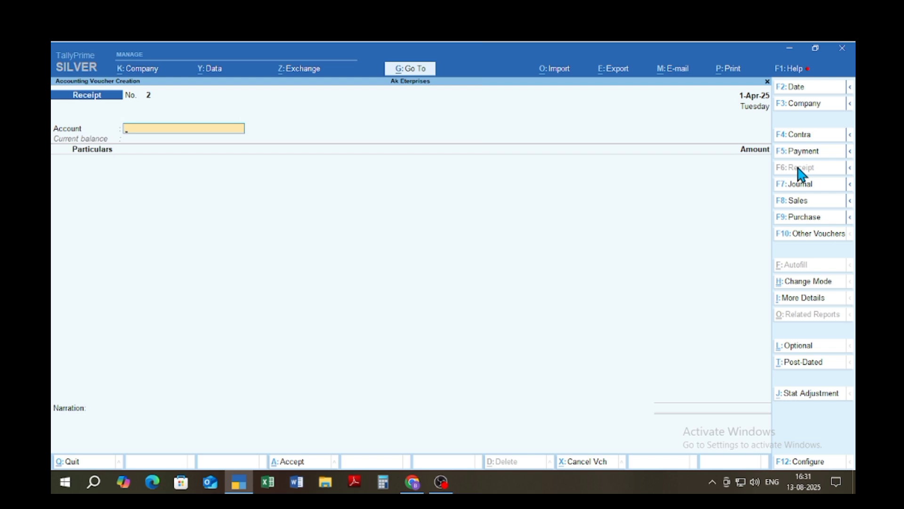
pyautogui.press('Escape')
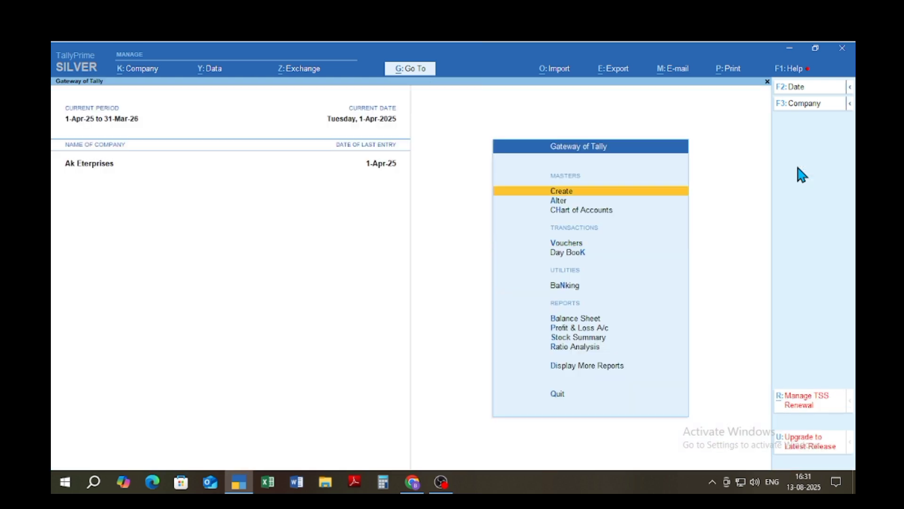
# Review the Royal Electronic ledger, checking its sales and receipt entries and closing balance, and return to the Gateway of Tally.
pyautogui.press('d')
pyautogui.press('a')
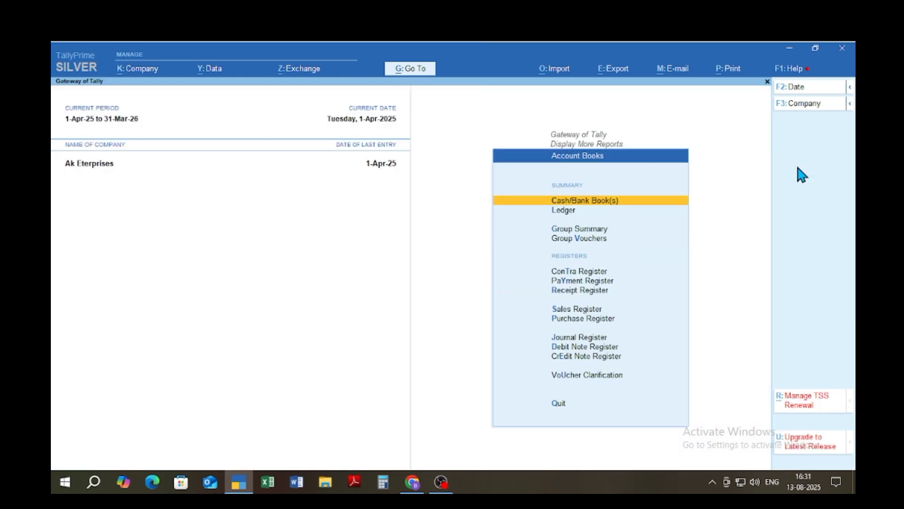
pyautogui.press('l')
pyautogui.press('Down')
pyautogui.press('Down')
pyautogui.press('Down')
pyautogui.press('Down')
pyautogui.press('Down')
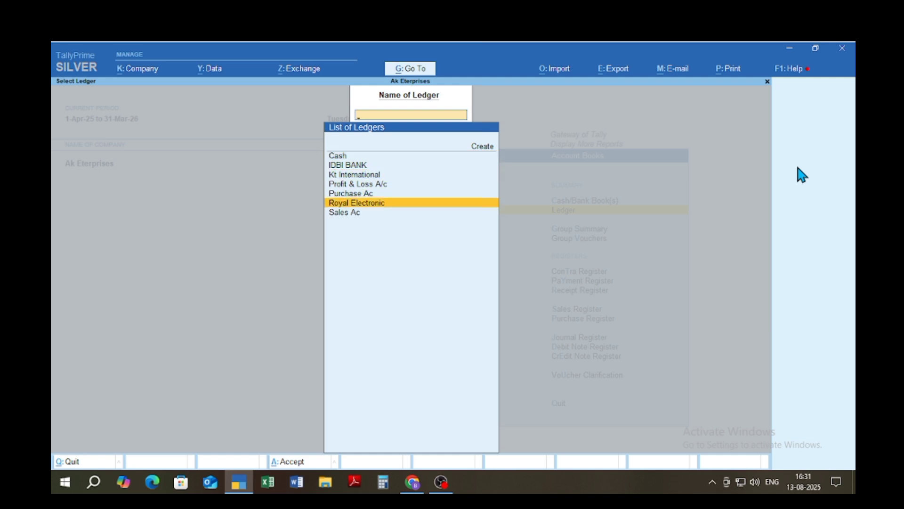
pyautogui.press('Return')
pyautogui.press('space')
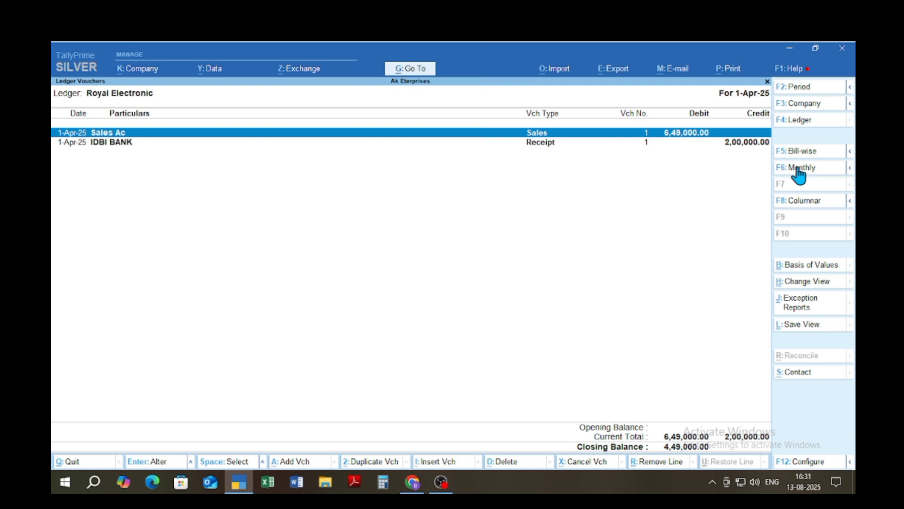
pyautogui.press('Down')
pyautogui.press('space')
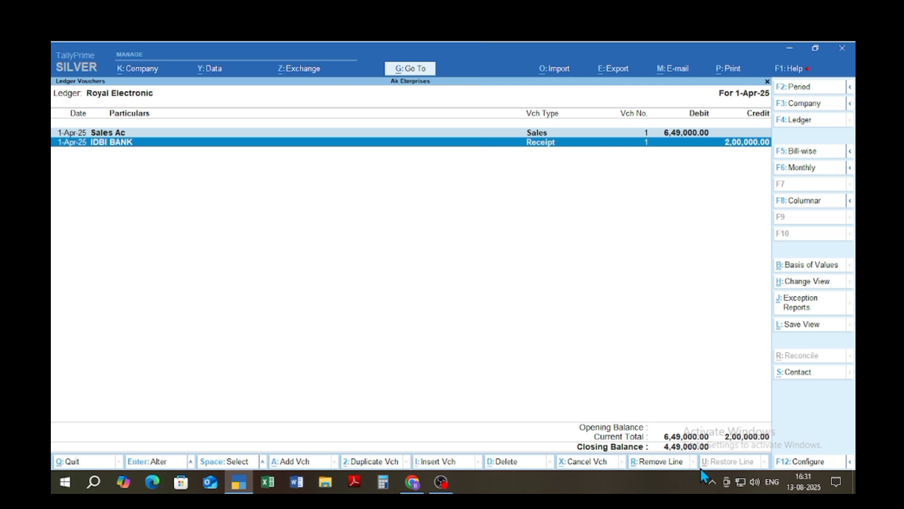
pyautogui.press('Escape')
pyautogui.press('Escape')
pyautogui.press('Escape')
pyautogui.press('Escape')
pyautogui.press('Escape')
pyautogui.press('Escape')
pyautogui.press('Escape')
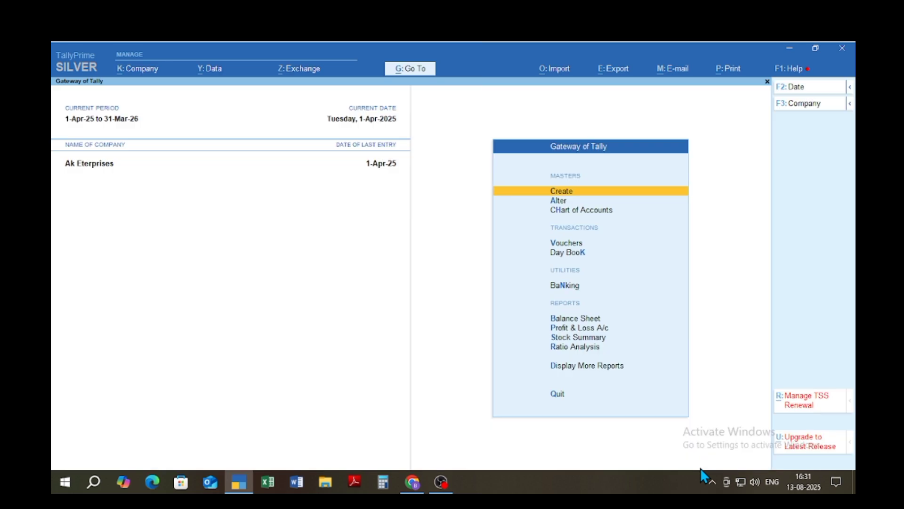
# Enter a second receipt voucher into IDBI BANK from Royal Electronic for 4,49,000.
pyautogui.press('v')
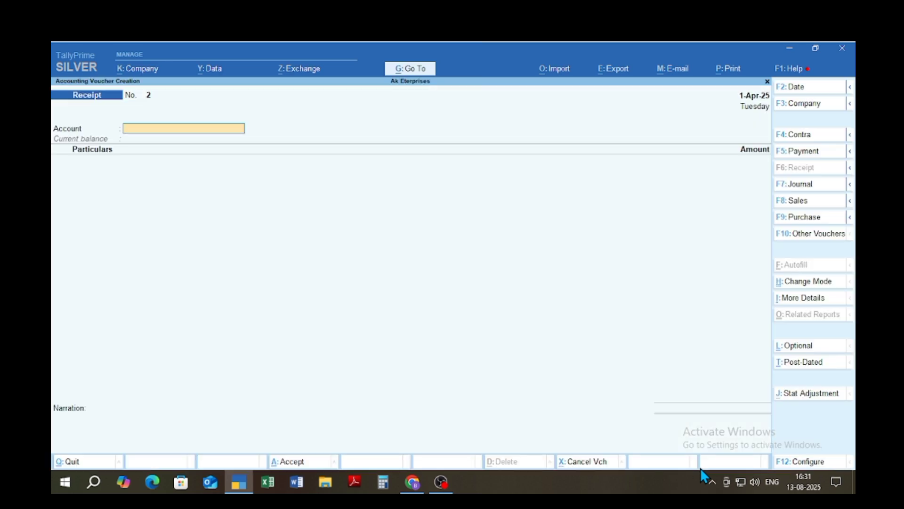
pyautogui.write('i')
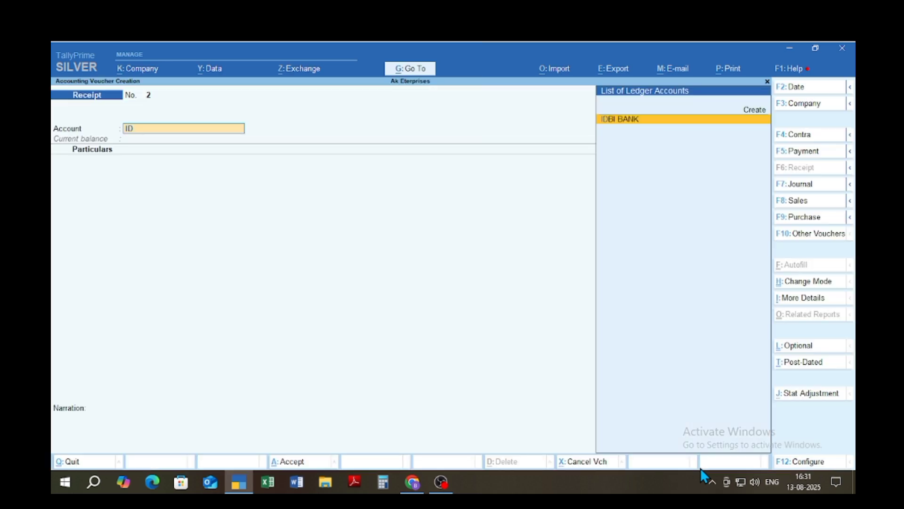
pyautogui.press('Return')
pyautogui.write('ROYA')
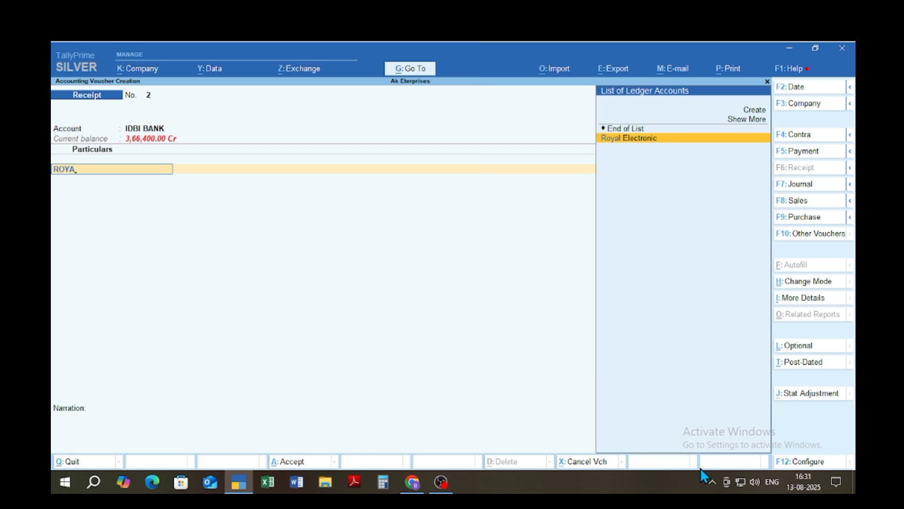
pyautogui.press('Return')
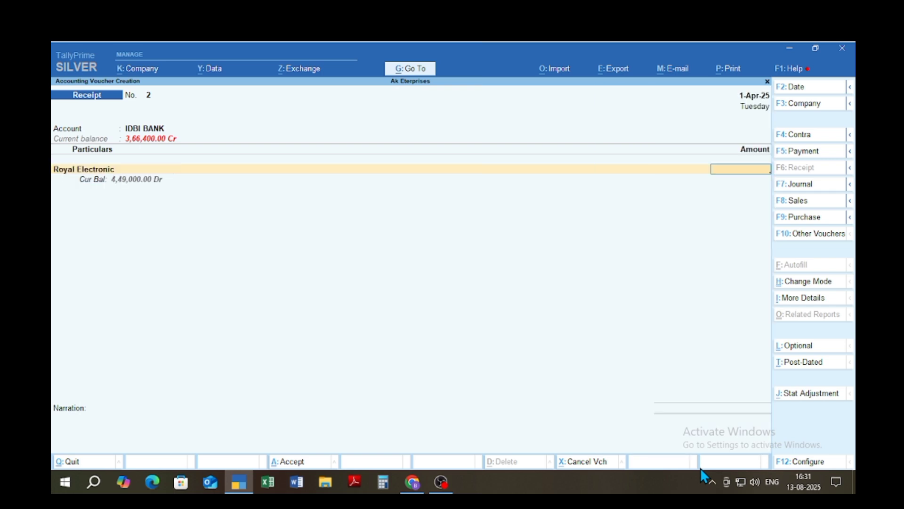
pyautogui.write('449000')
pyautogui.press('Return')
# Allocate the 4,49,000 receipt as Agst Ref to Royal Electronic's bill 1.
pyautogui.press('Return')
pyautogui.press('Return')
pyautogui.press('Return')
pyautogui.press('Return')
pyautogui.press('Return')
pyautogui.press('Return')
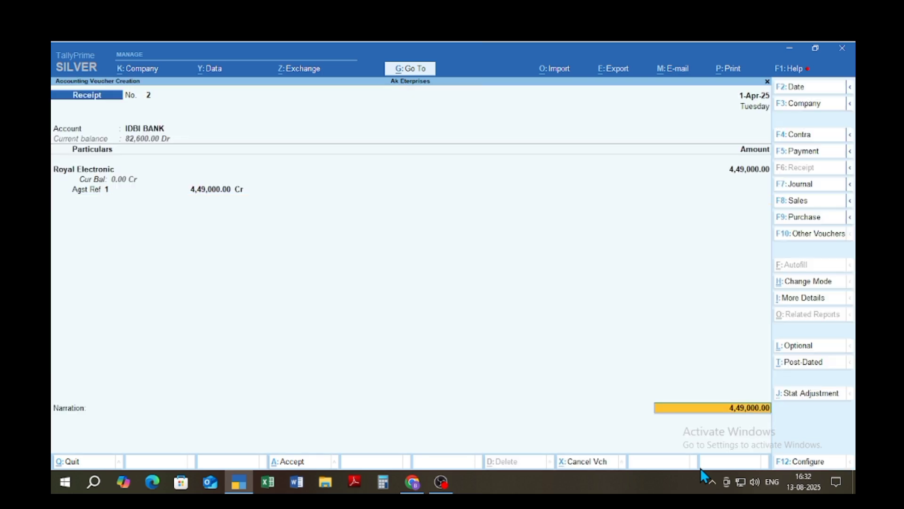
# Accept the default bank allocation with a blank narration, save the 4,49,000 receipt and exit to the Gateway of Tally.
pyautogui.press('Return')
pyautogui.press('Return')
pyautogui.press('Return')
pyautogui.press('Return')
pyautogui.press('Return')
pyautogui.press('Return')
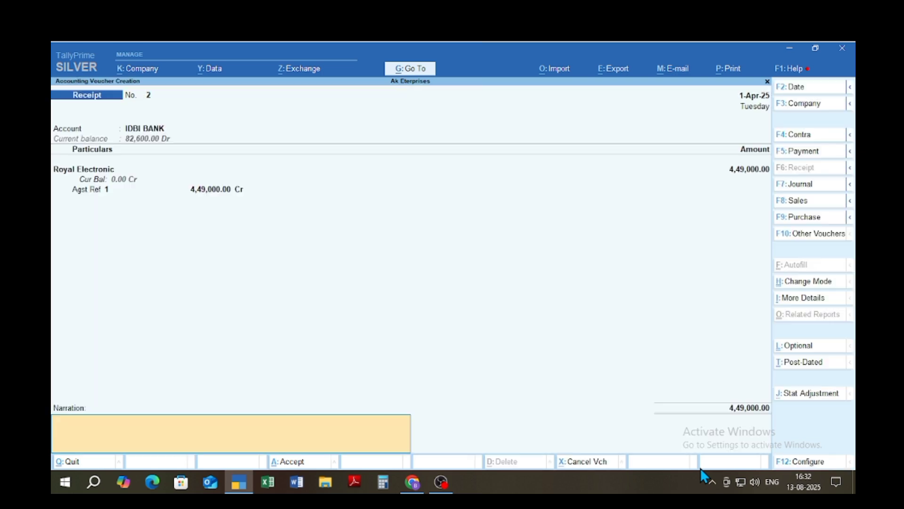
pyautogui.press('Return')
pyautogui.press('Escape')
pyautogui.press('Escape')
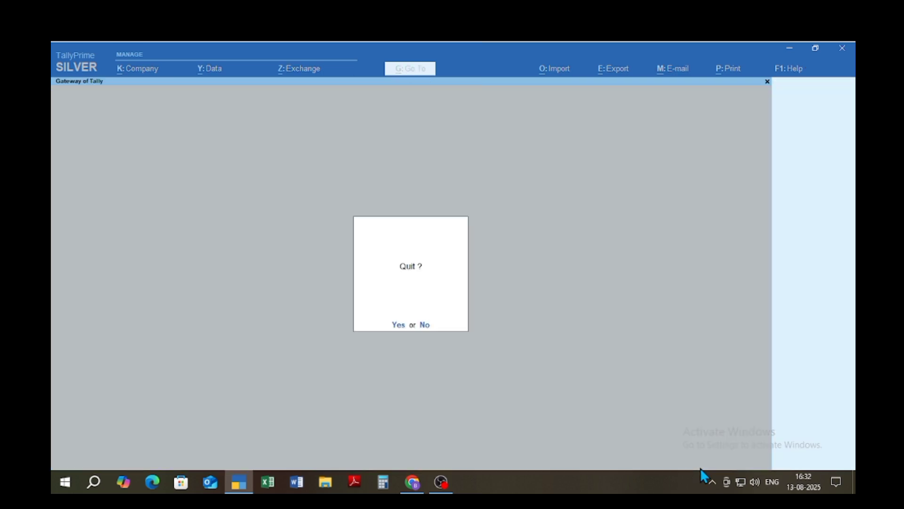
pyautogui.press('Escape')
# Examine the Royal Electronic ledger report to check both bank receipts against the sale, and return to the Gateway of Tally.
pyautogui.press('d')
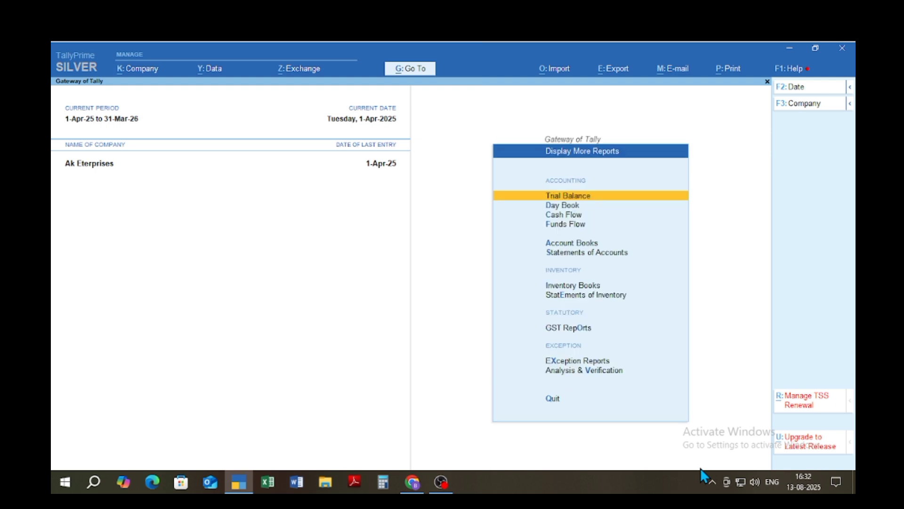
pyautogui.press('a')
pyautogui.press('l')
pyautogui.press('Down')
pyautogui.press('Down')
pyautogui.press('Down')
pyautogui.press('Down')
pyautogui.press('Down')
pyautogui.press('Down')
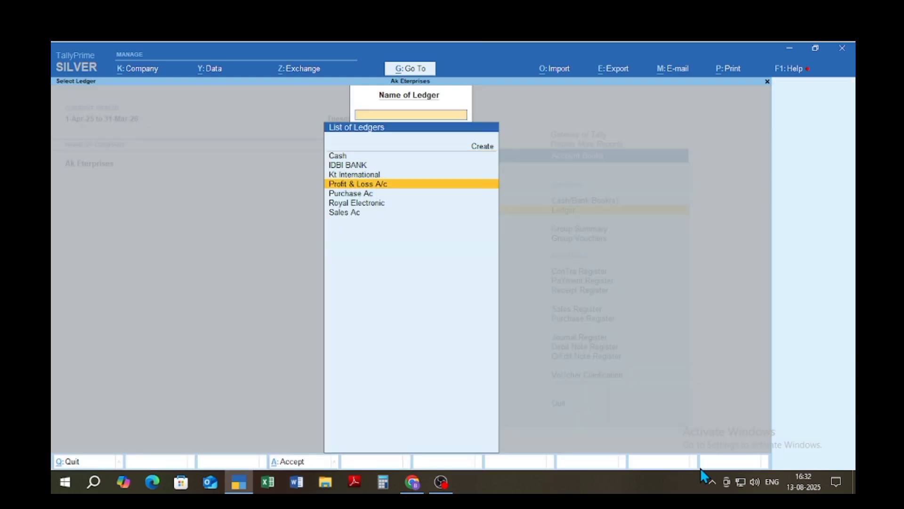
pyautogui.press('Up')
pyautogui.press('Return')
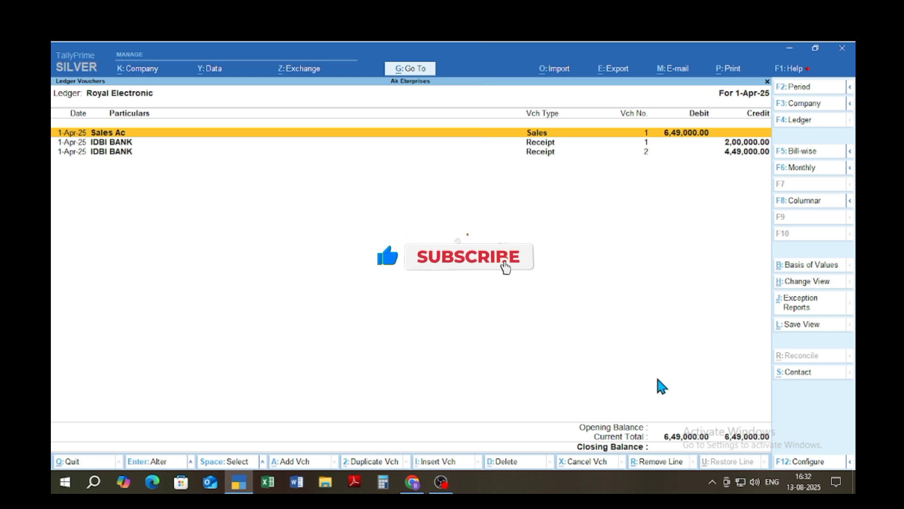
pyautogui.press('Escape')
pyautogui.press('Escape')
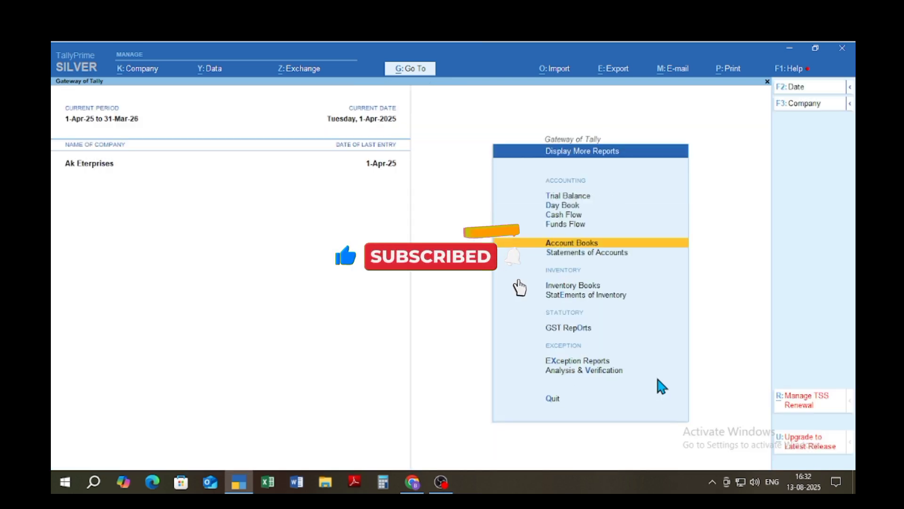
pyautogui.press('Escape')
pyautogui.press('n')
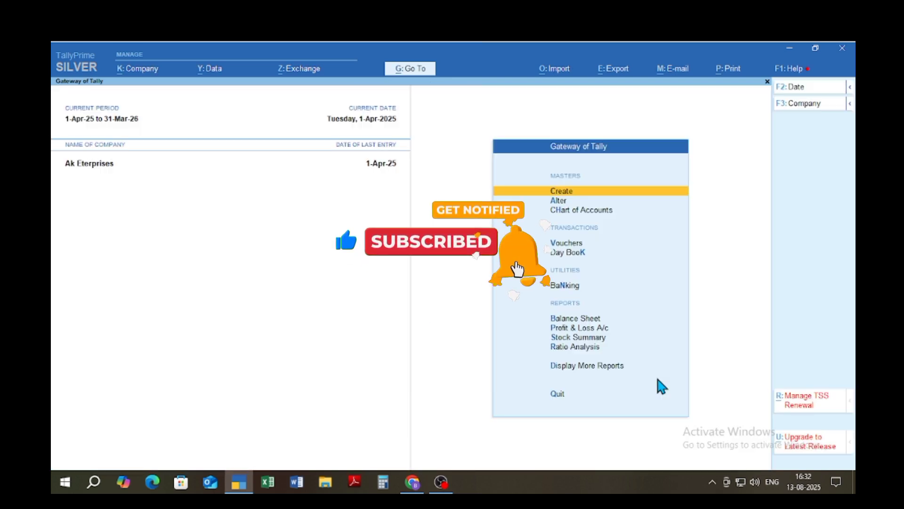